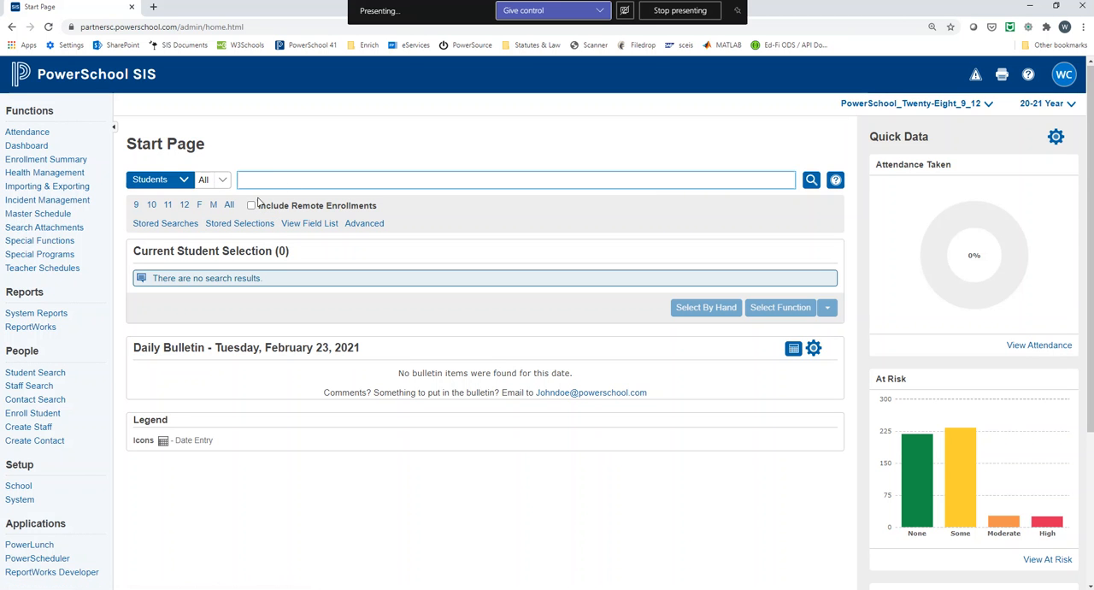
# Step: Select all grade 12 students as the current selection and open the Level Data RealTime Reports
pyautogui.click(184, 205)
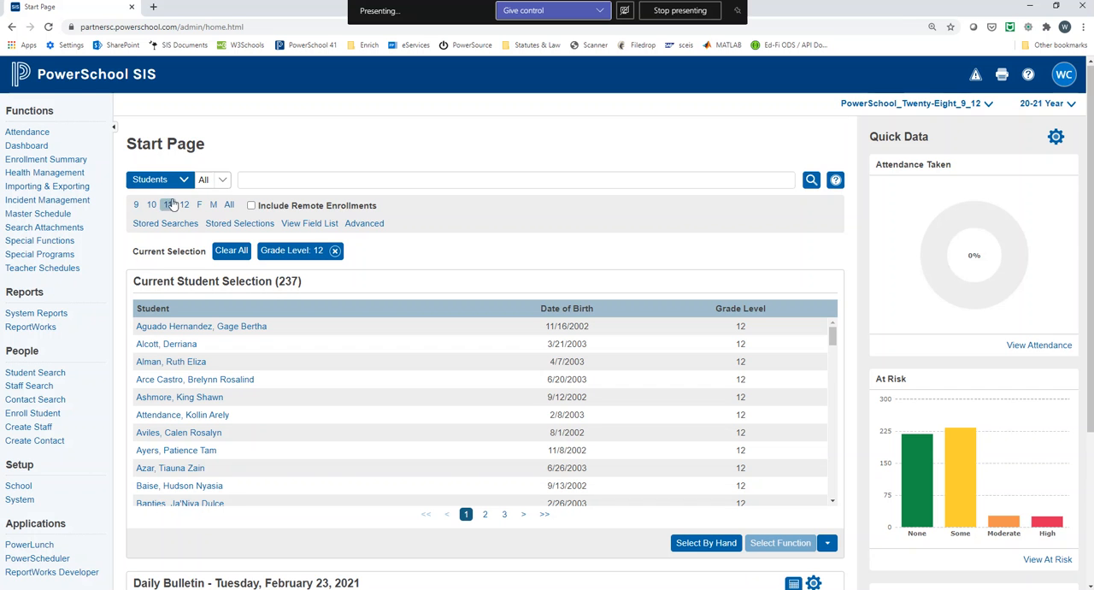
pyautogui.scroll(-1, 96, 397)
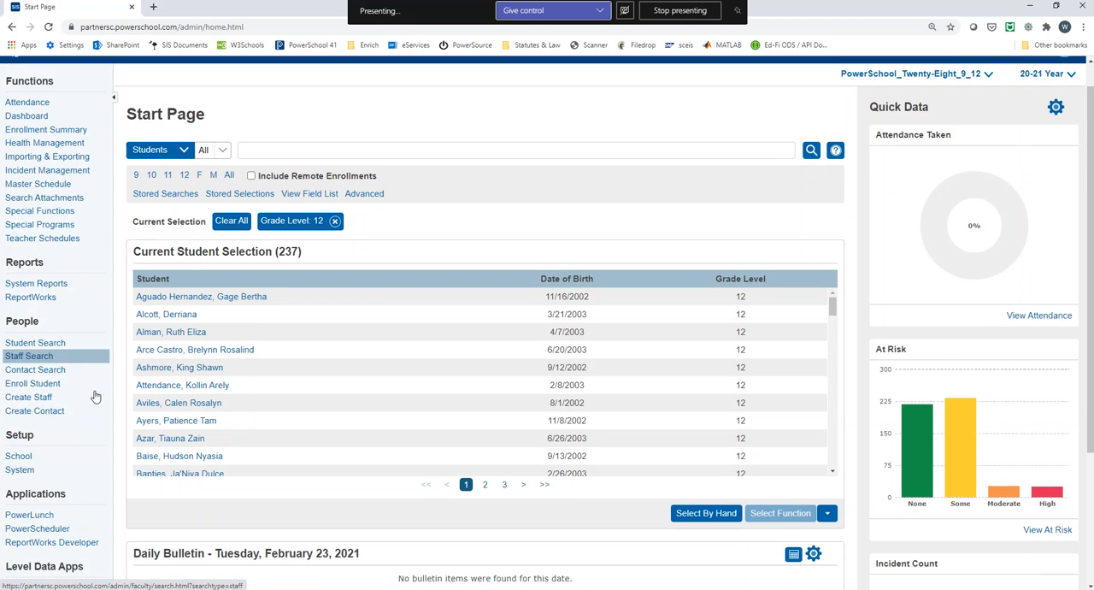
pyautogui.scroll(-2, 95, 397)
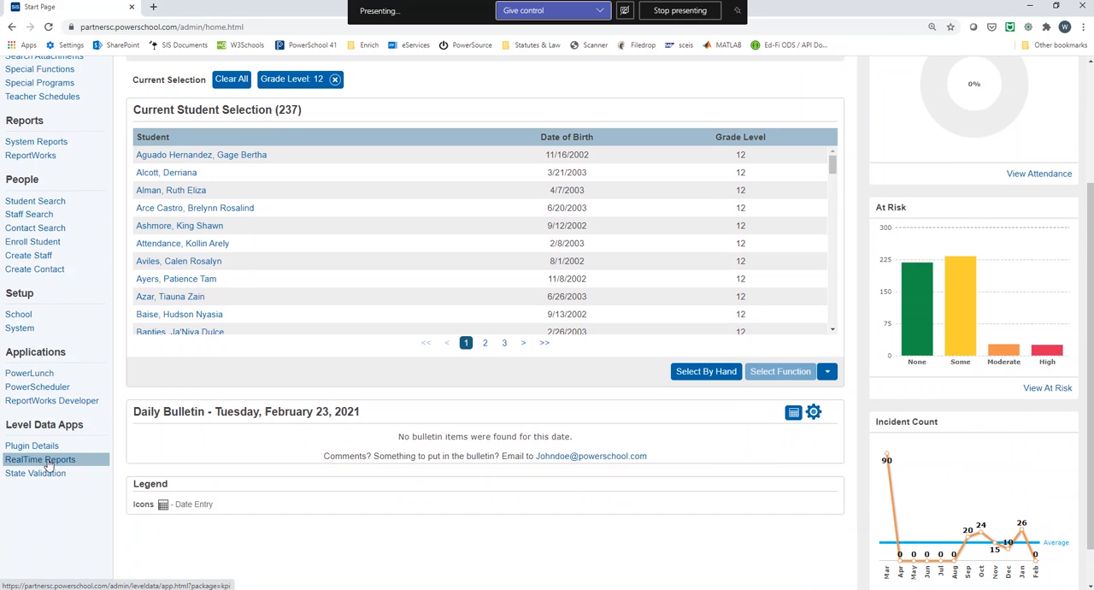
pyautogui.click(48, 461)
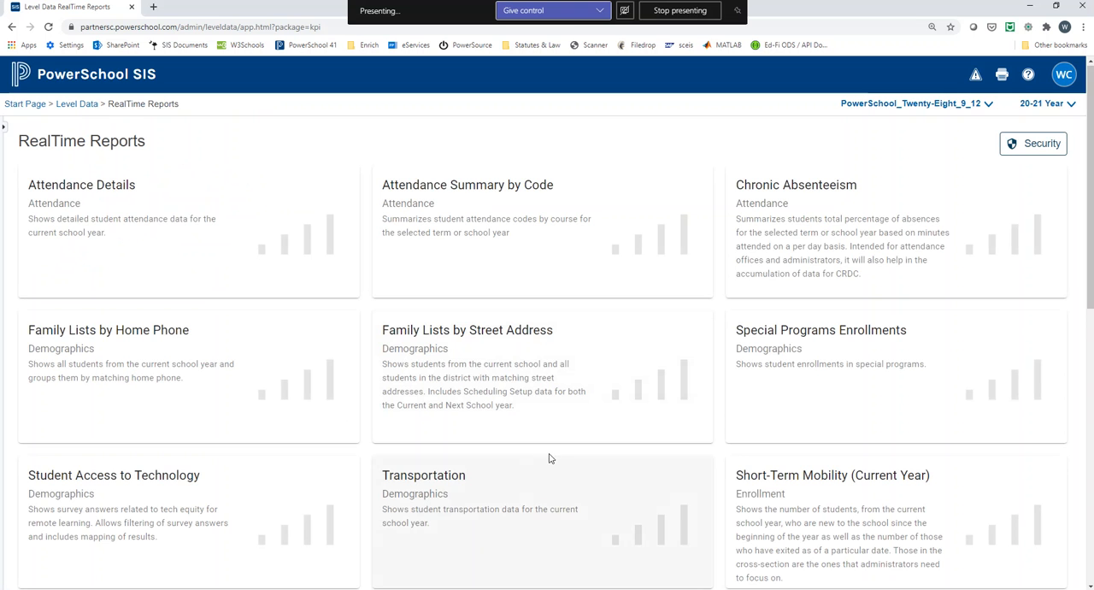
# Step: Open the IGP Analysis report and restrict it to the current student selection
pyautogui.scroll(-1, 585, 416)
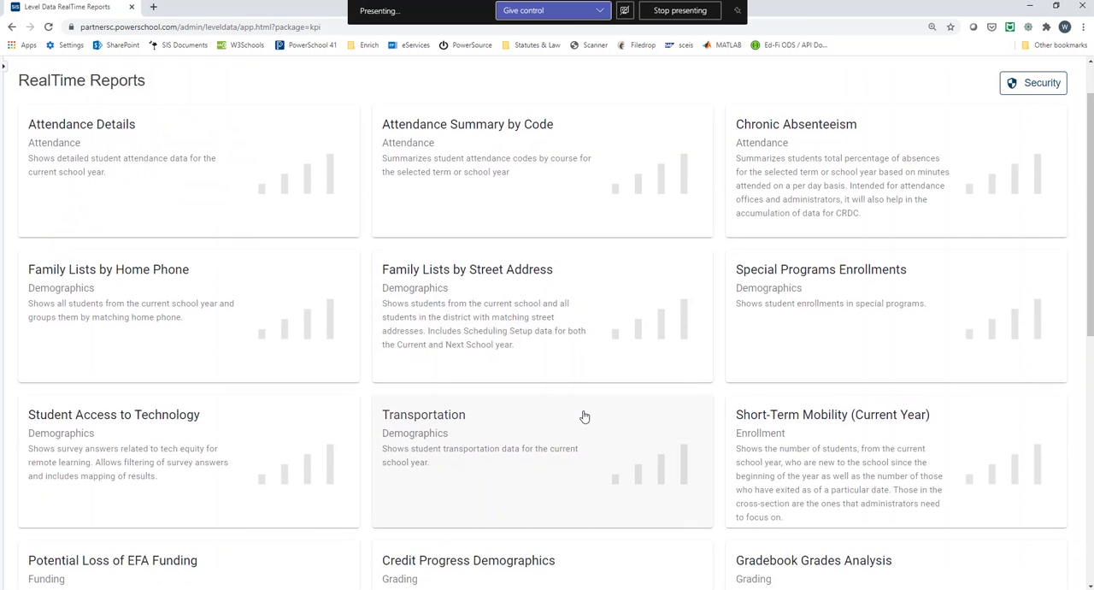
pyautogui.scroll(-1, 584, 416)
pyautogui.scroll(-5, 585, 416)
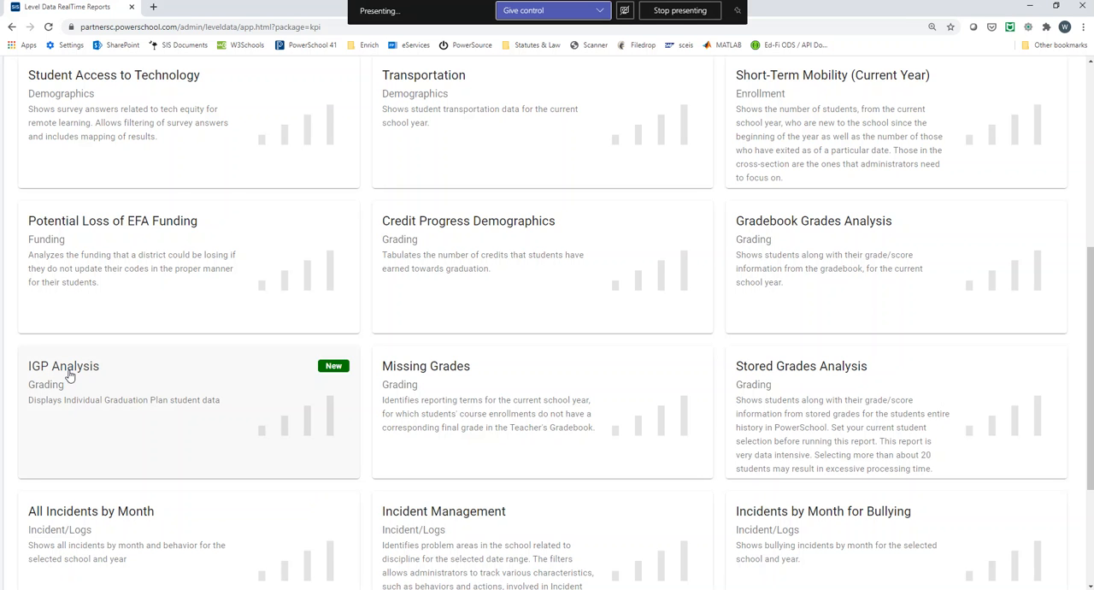
pyautogui.click(70, 375)
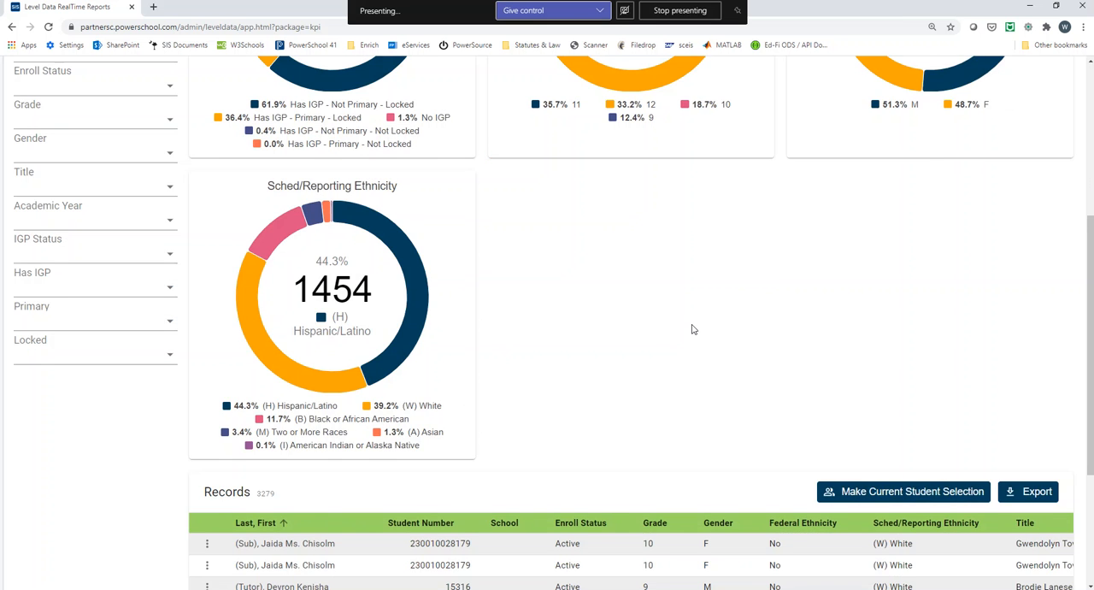
pyautogui.scroll(5, 692, 327)
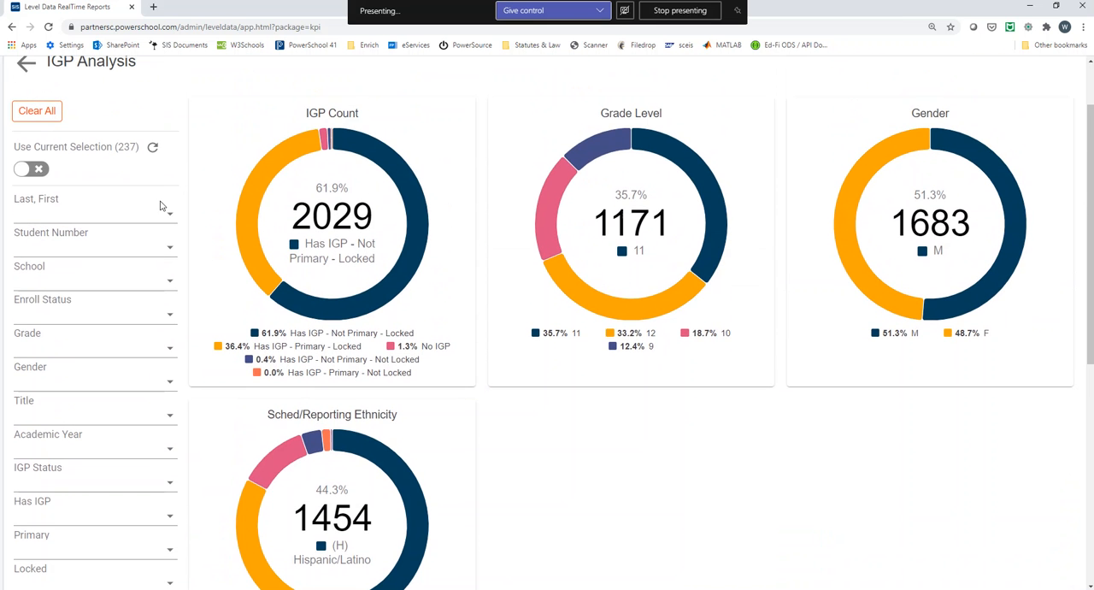
pyautogui.click(26, 170)
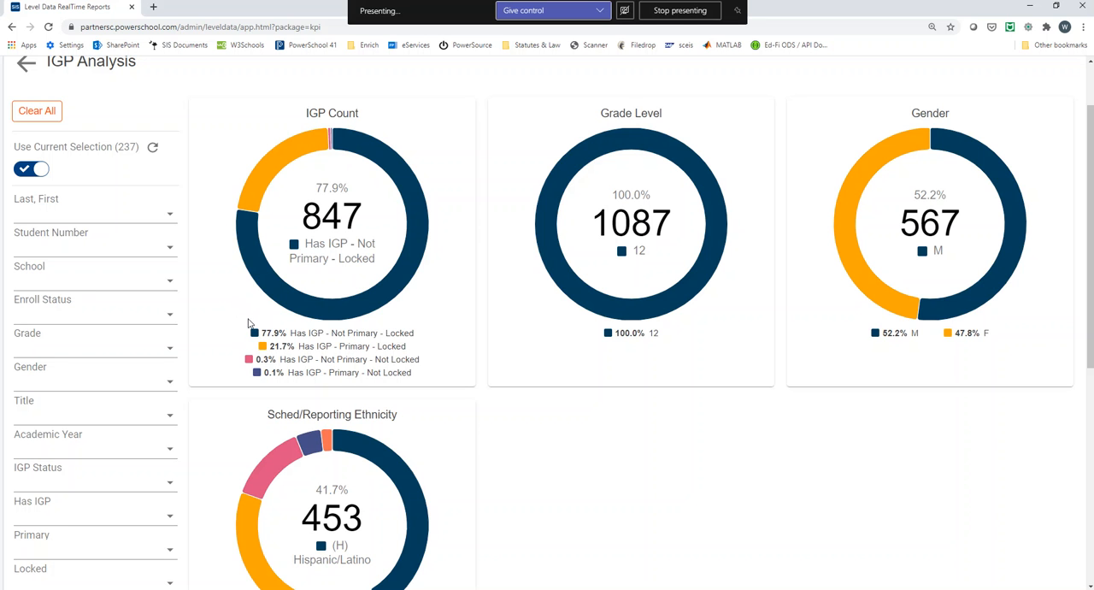
# Step: Filter the IGP Analysis report by Locked set to No, and remove that filter again
pyautogui.scroll(-1, 185, 394)
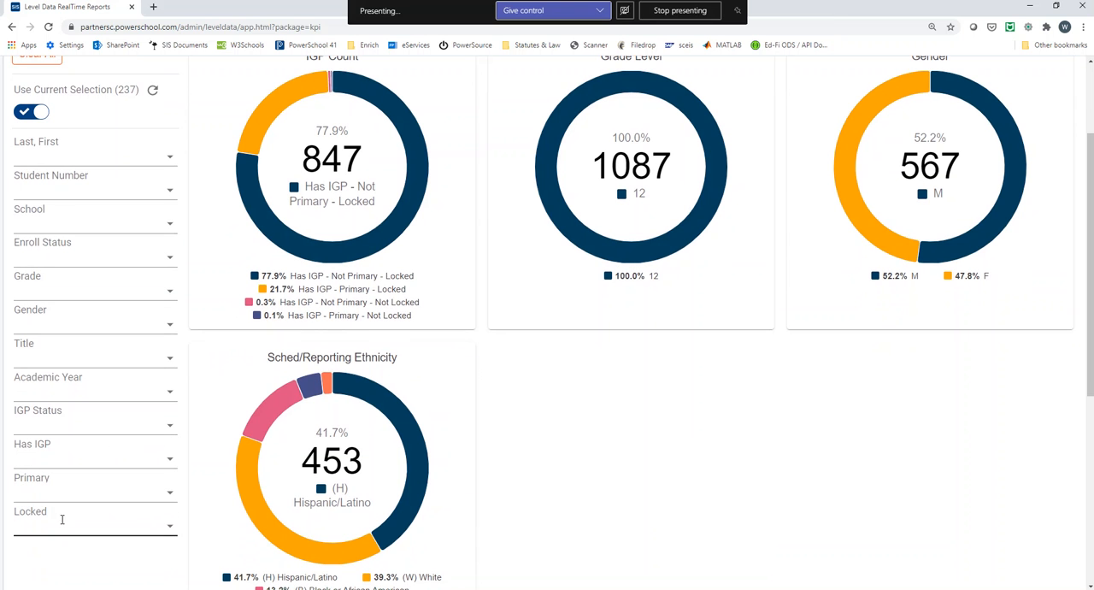
pyautogui.click(169, 525)
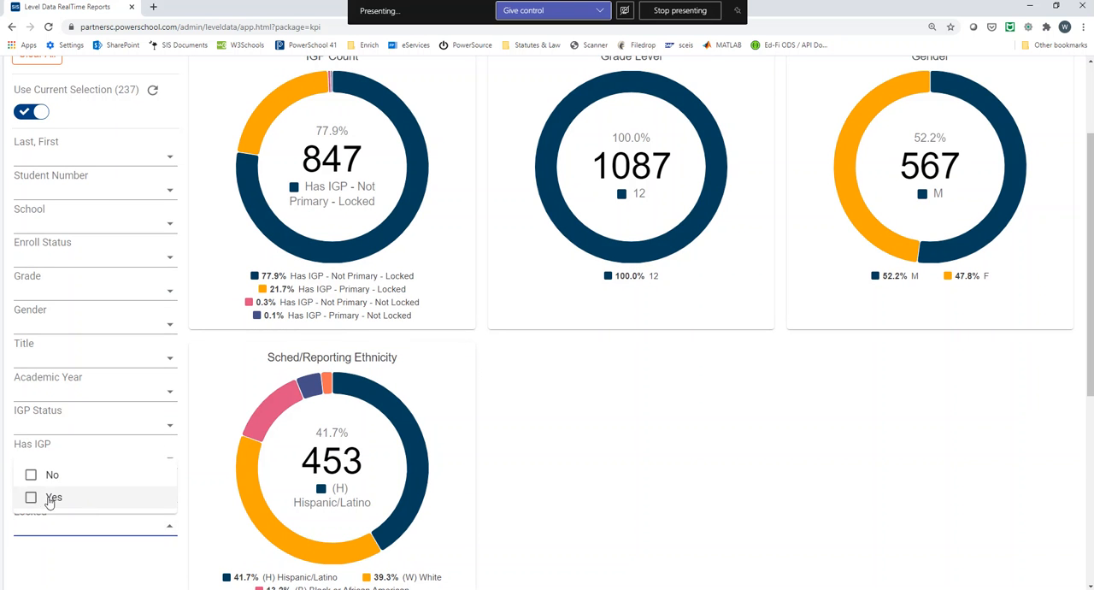
pyautogui.click(31, 474)
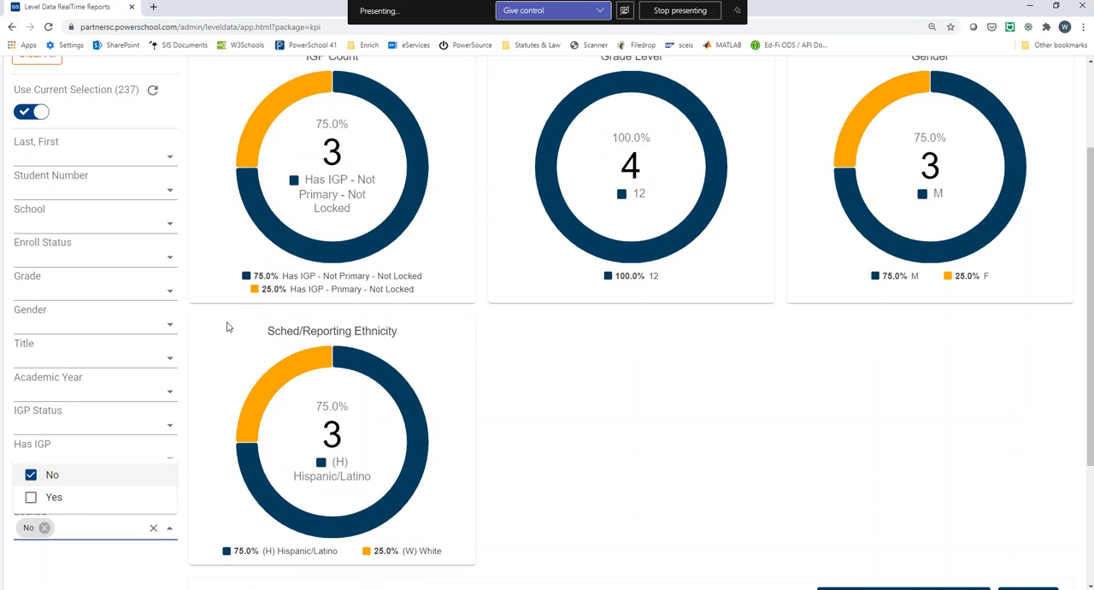
pyautogui.scroll(1, 349, 267)
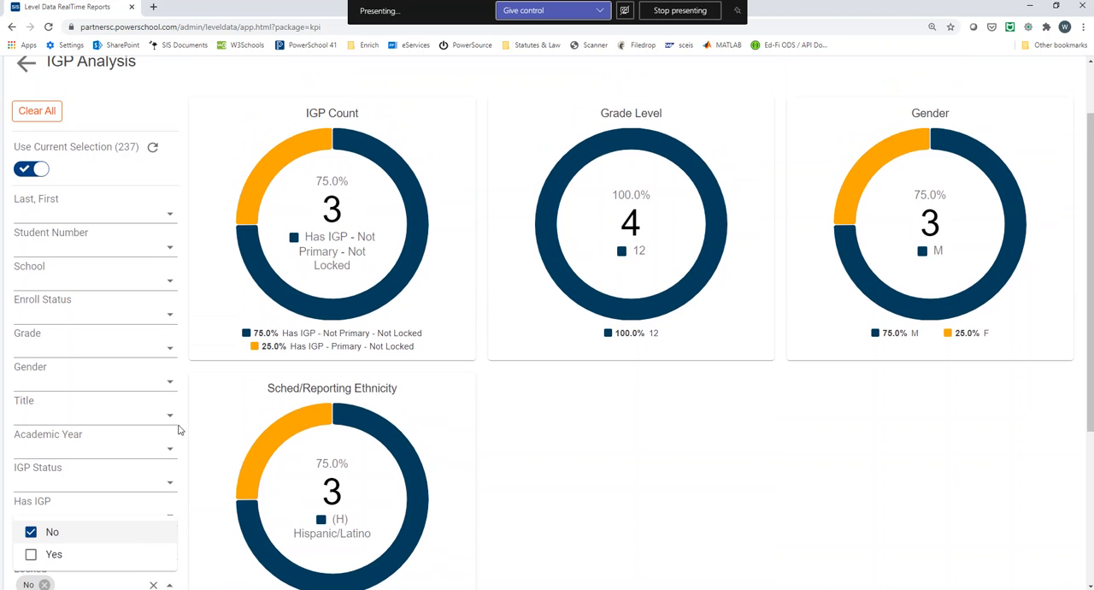
pyautogui.click(32, 535)
pyautogui.click(31, 536)
pyautogui.click(213, 501)
pyautogui.scroll(-2, 102, 441)
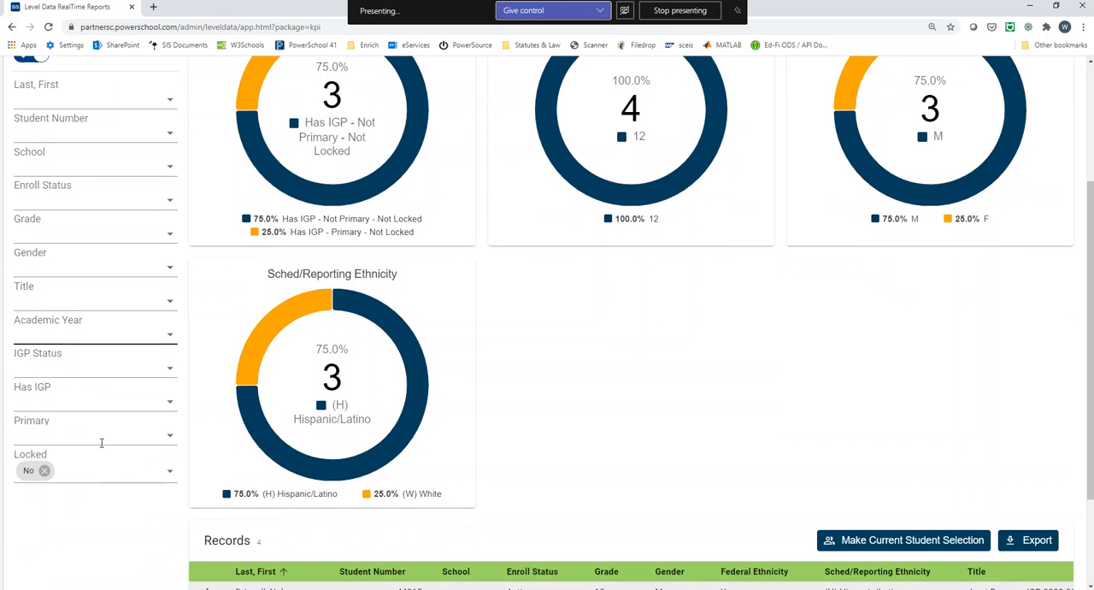
pyautogui.click(45, 471)
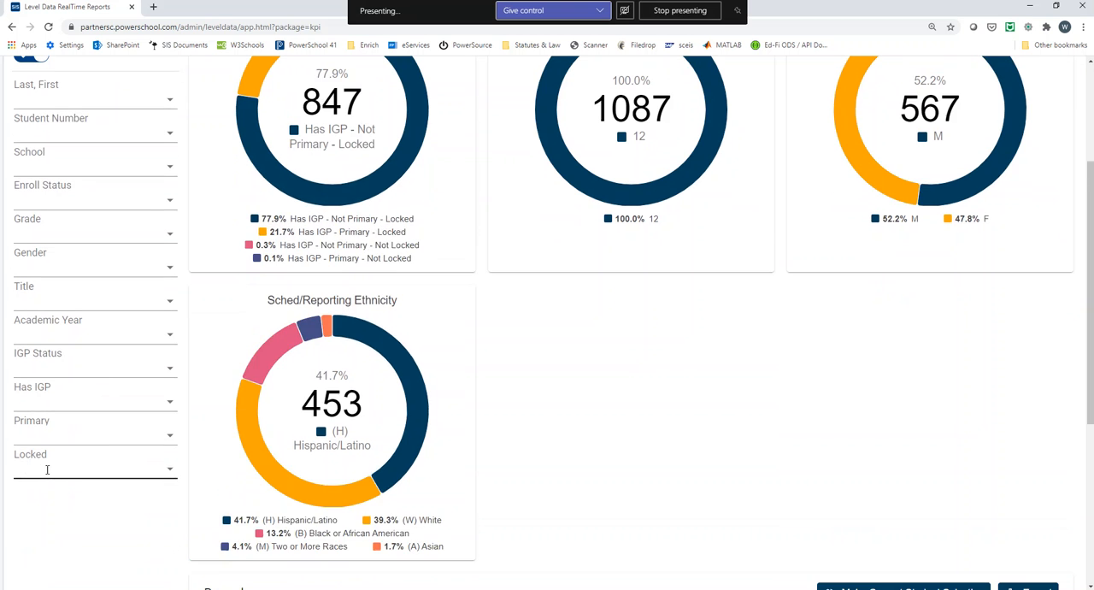
# Step: Filter the report to the IGP status "Has IGP - Not Primary - Locked" and export the resulting records
pyautogui.scroll(2, 135, 423)
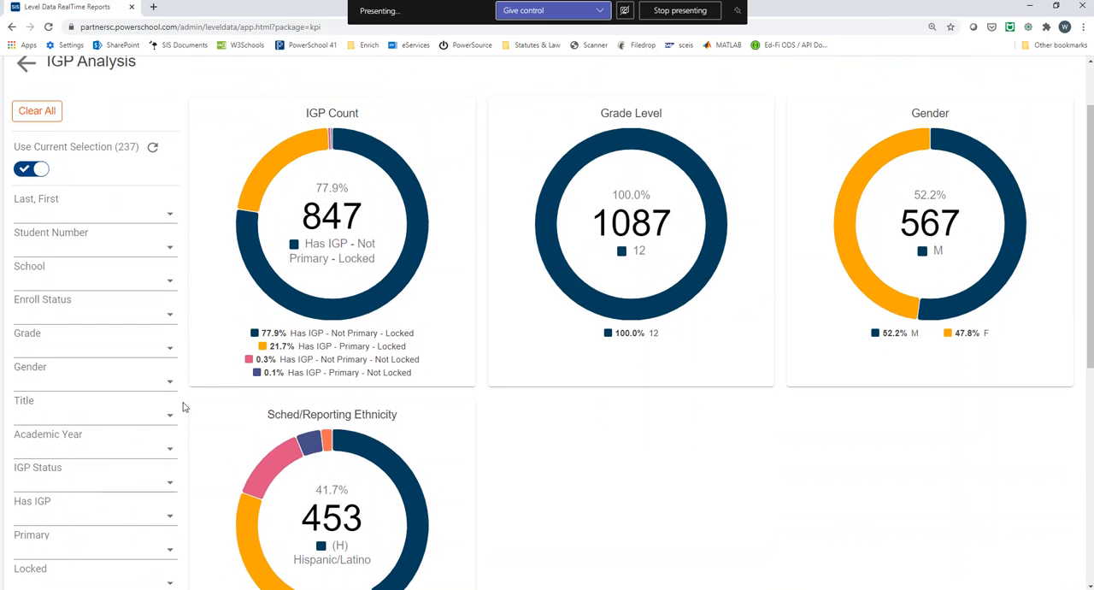
pyautogui.click(302, 335)
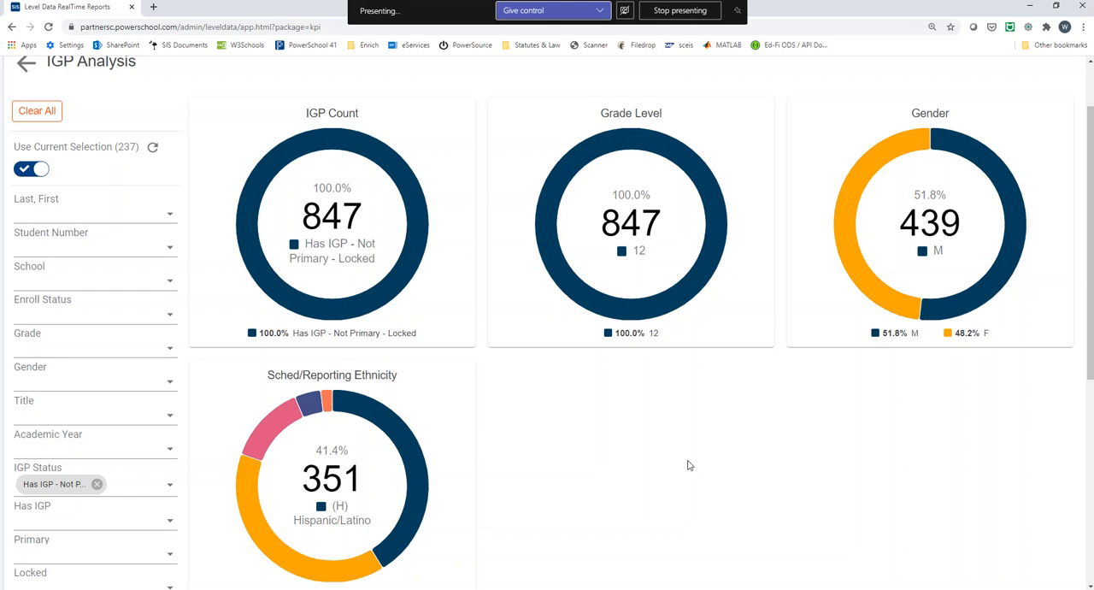
pyautogui.scroll(-5, 479, 308)
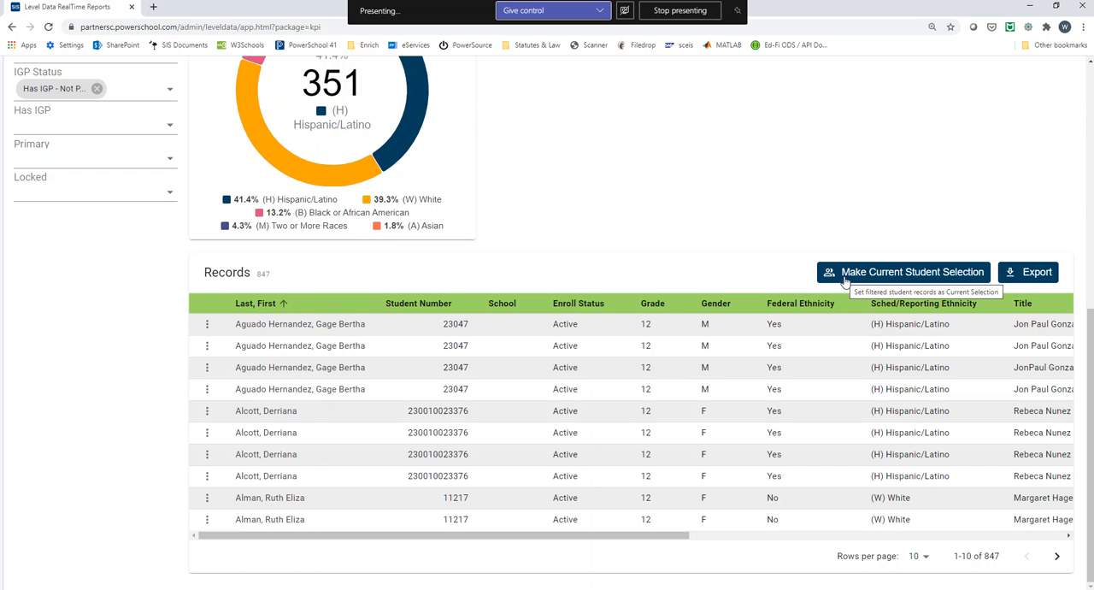
pyautogui.click(1037, 273)
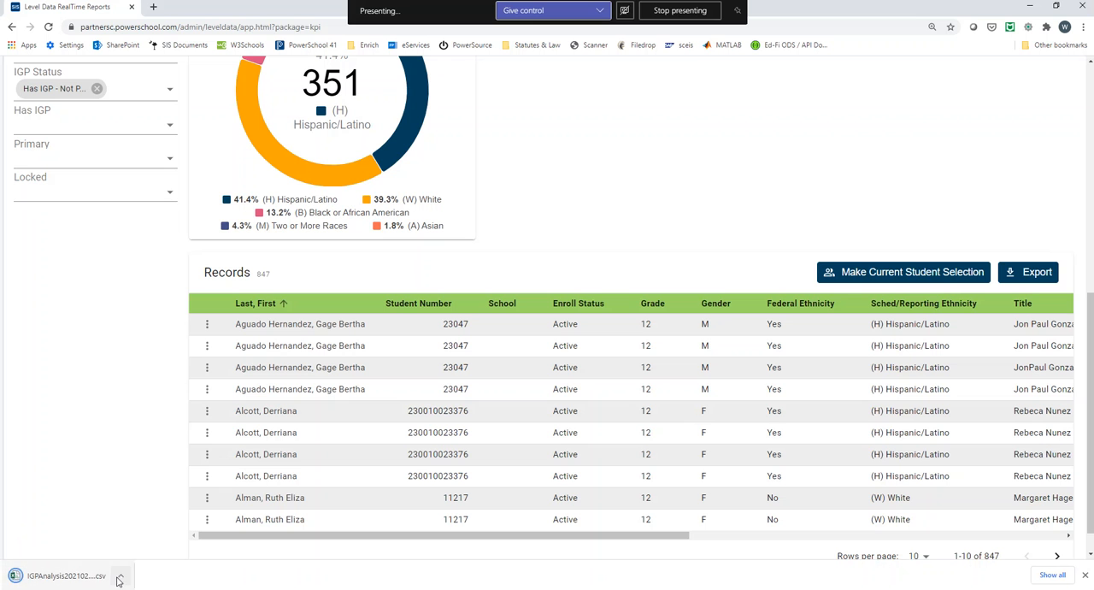
# Step: Open the exported IGP Analysis CSV file in Excel and maximize its window
pyautogui.click(120, 578)
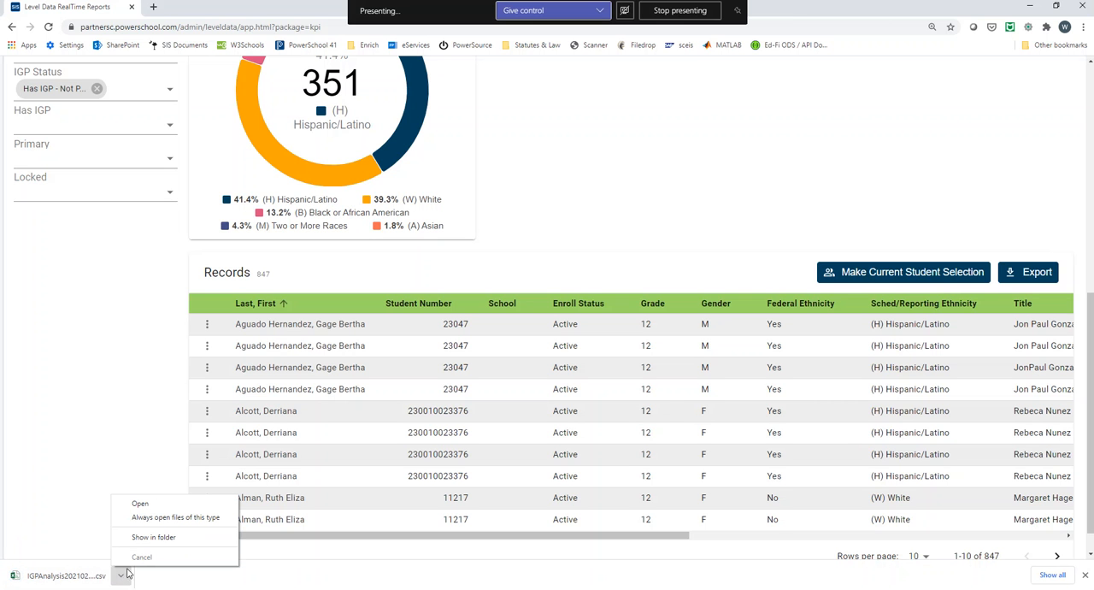
pyautogui.click(141, 504)
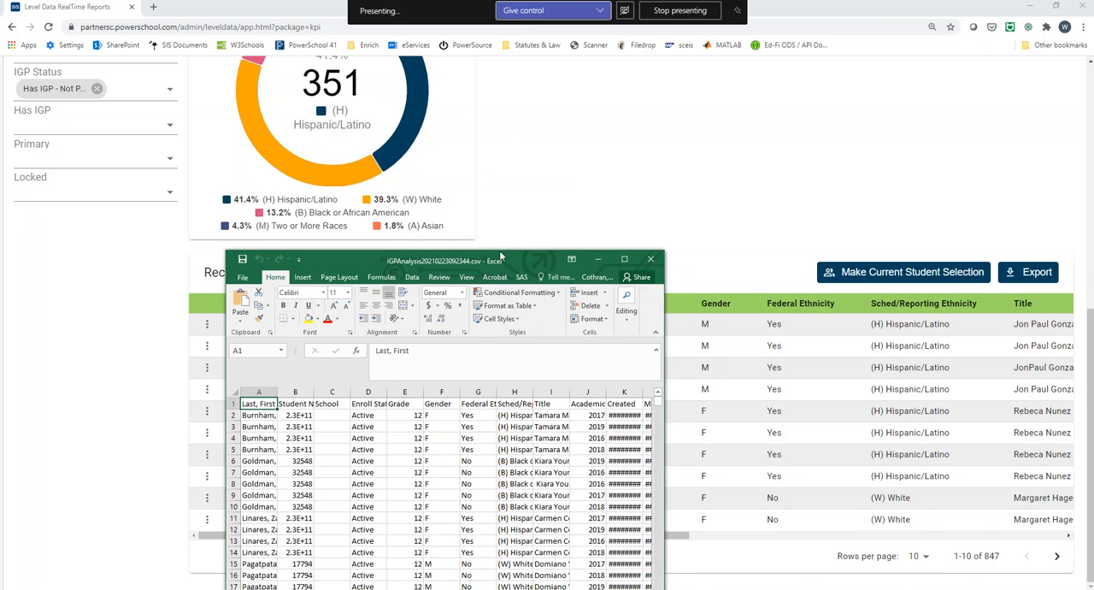
pyautogui.click(625, 259)
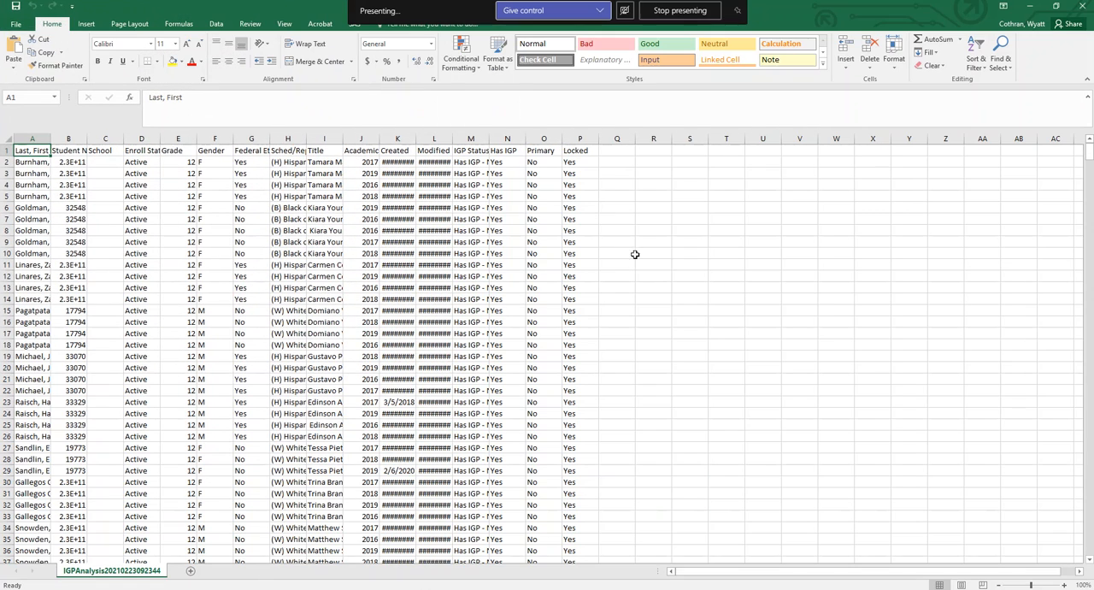
# Step: Fit all column widths of the sheet to their contents and select the student names in A3:A10
pyautogui.click(7, 139)
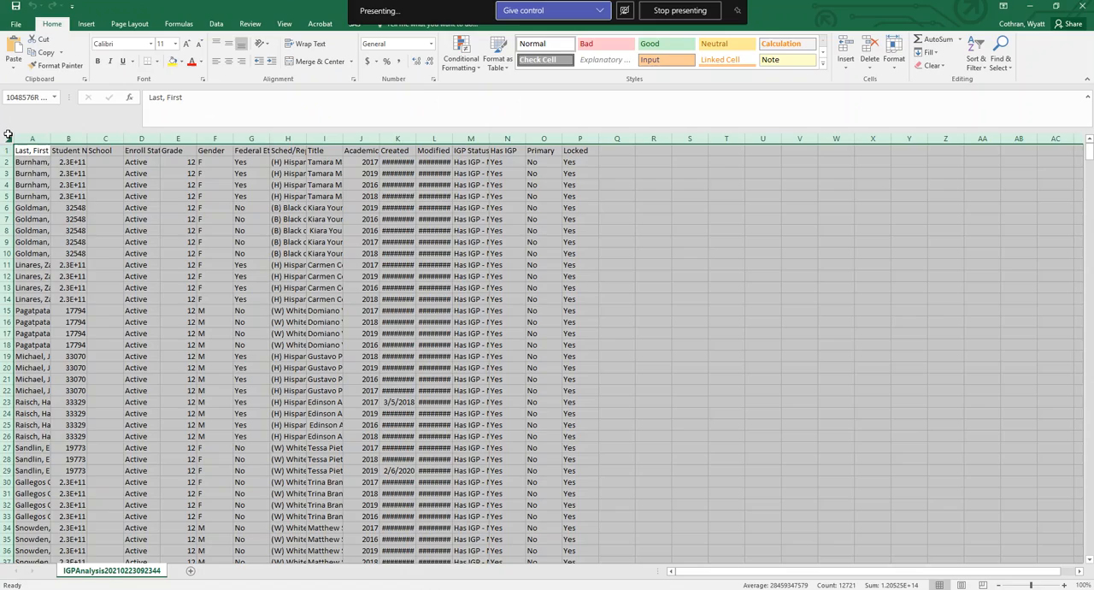
pyautogui.doubleClick(414, 136)
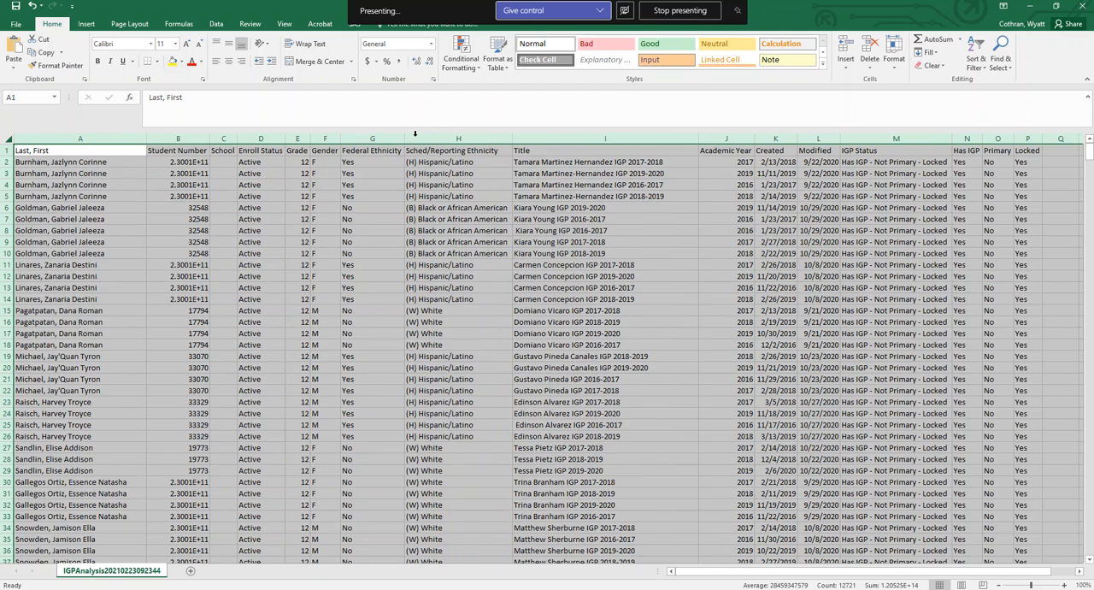
pyautogui.click(770, 163)
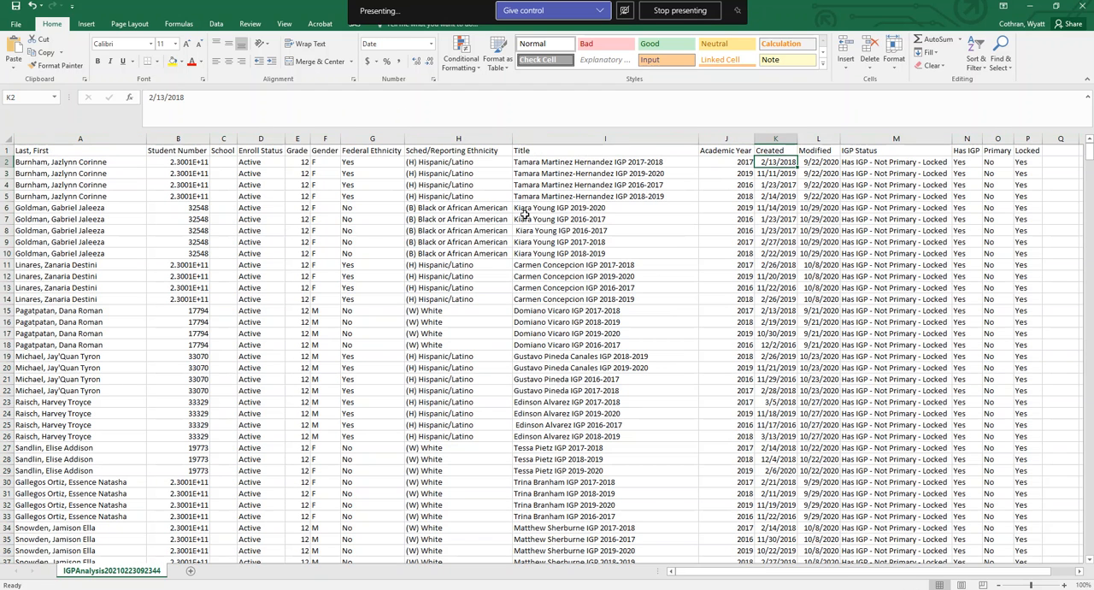
pyautogui.moveTo(59, 173); pyautogui.dragTo(76, 253)
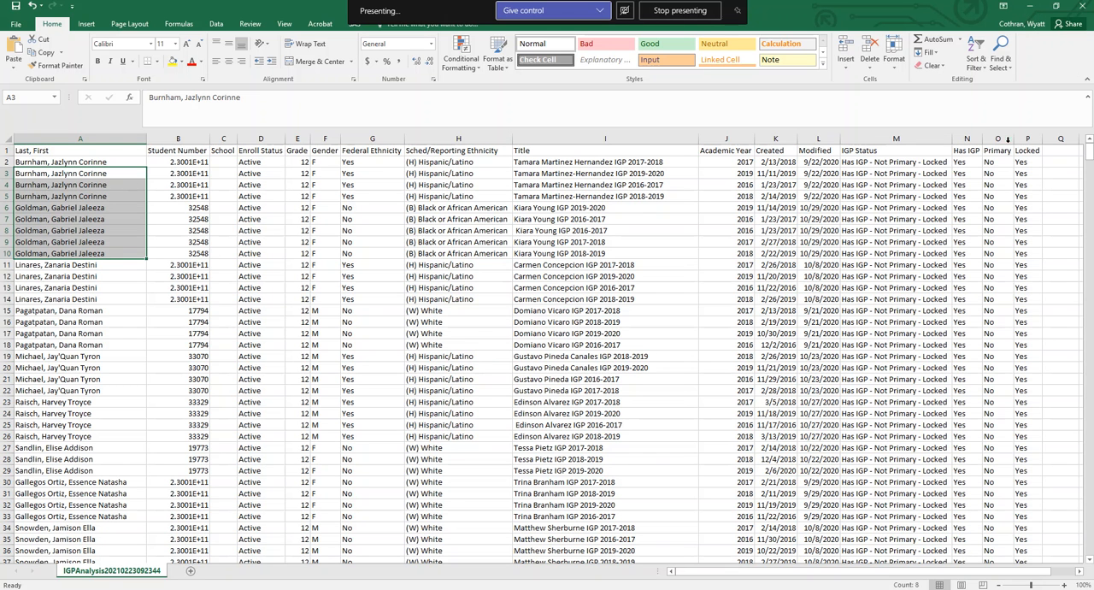
# Step: Minimize Excel to return to the IGP Analysis report in the browser and filter the academic year to 2020
pyautogui.click(1030, 9)
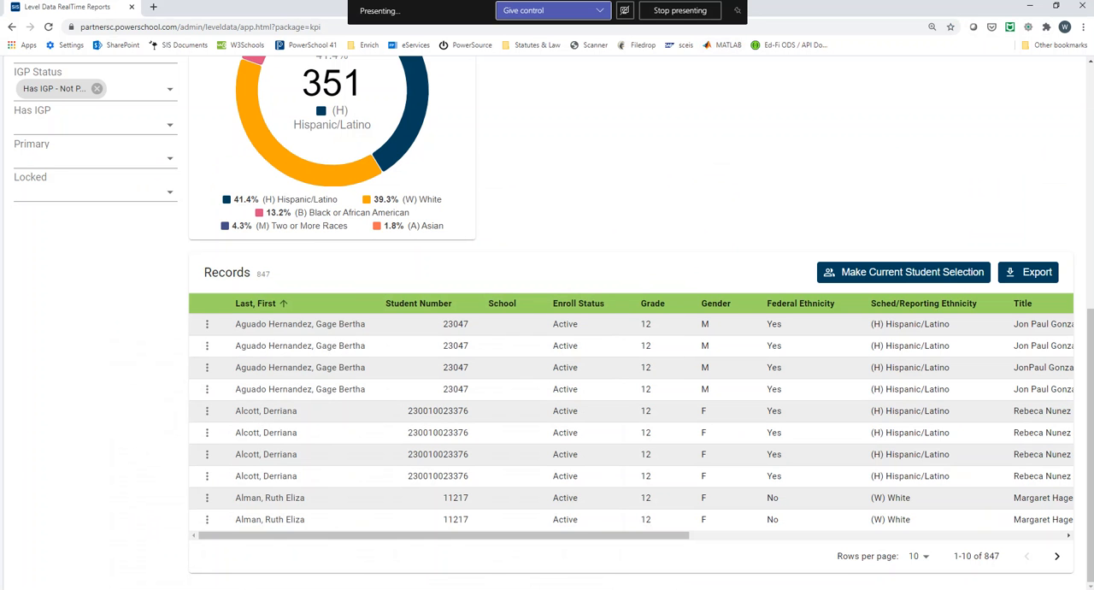
pyautogui.scroll(4, 394, 472)
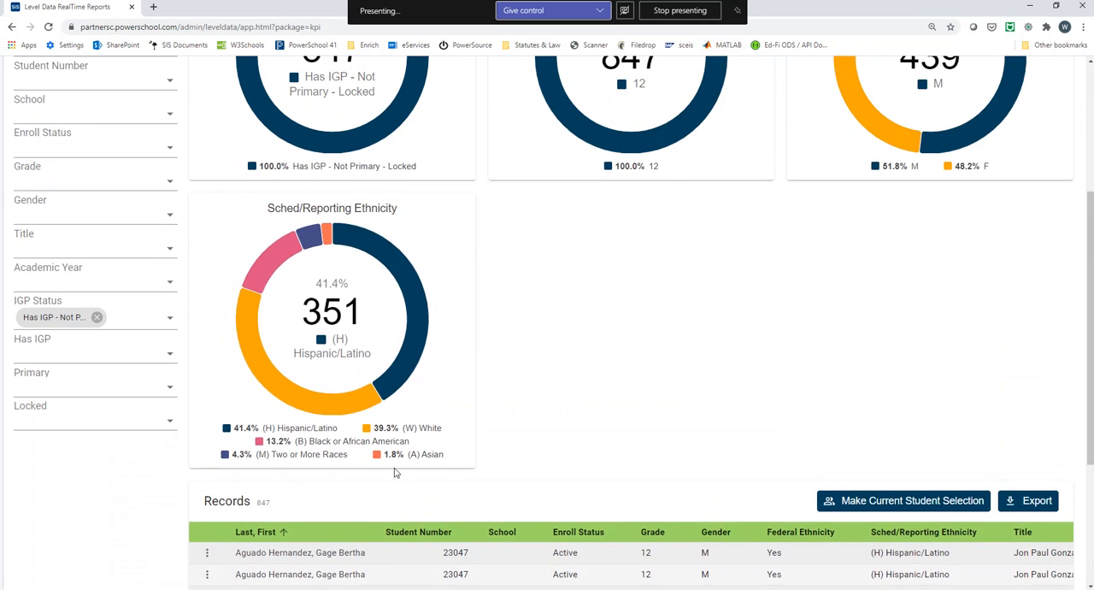
pyautogui.scroll(2, 444, 456)
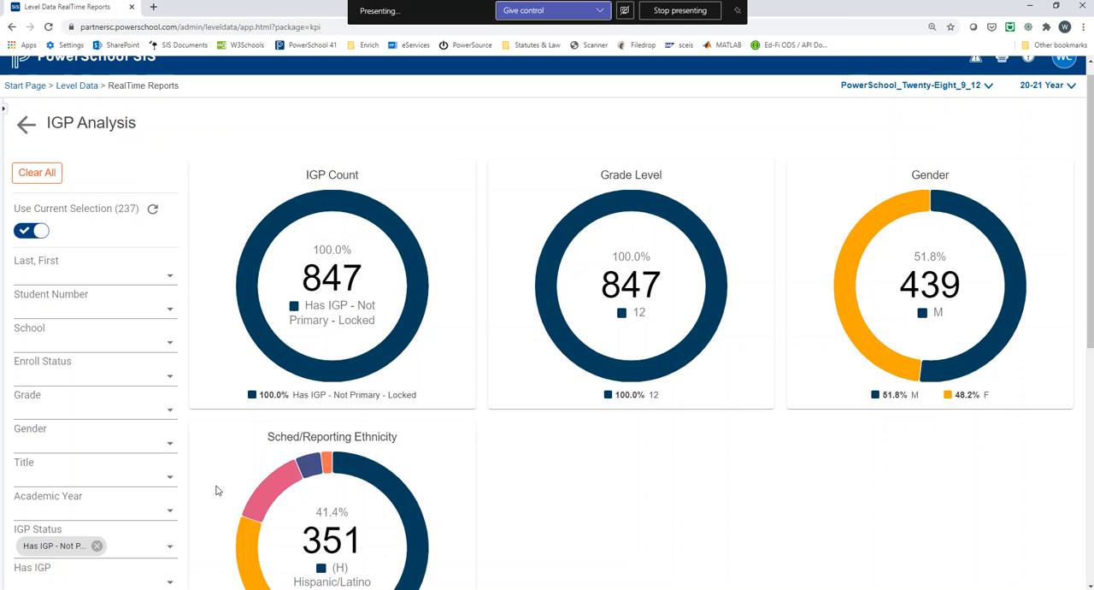
pyautogui.scroll(-1, 146, 496)
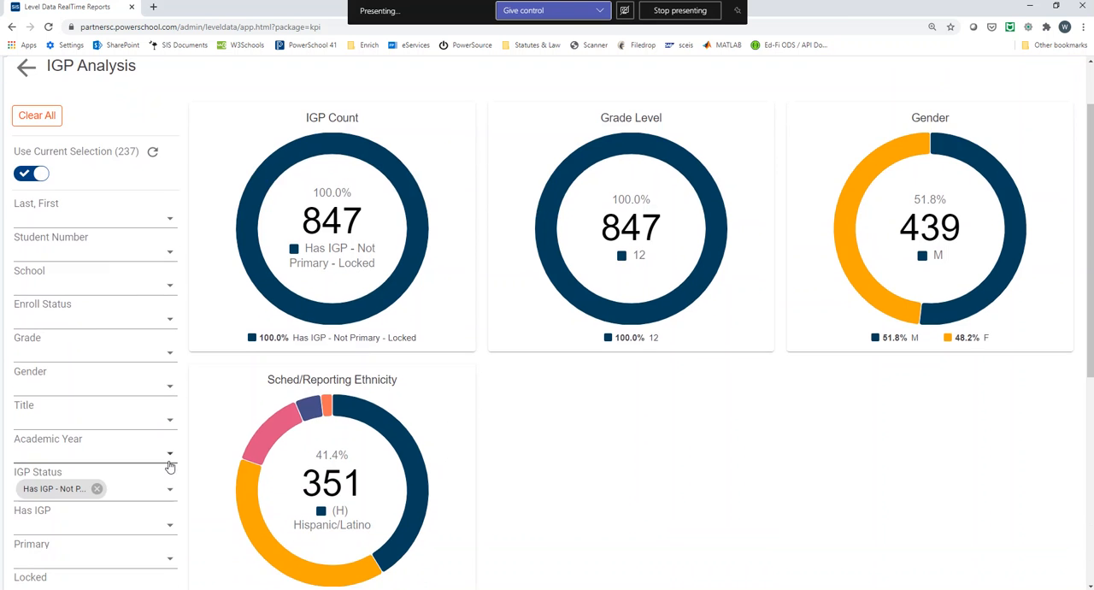
pyautogui.click(170, 459)
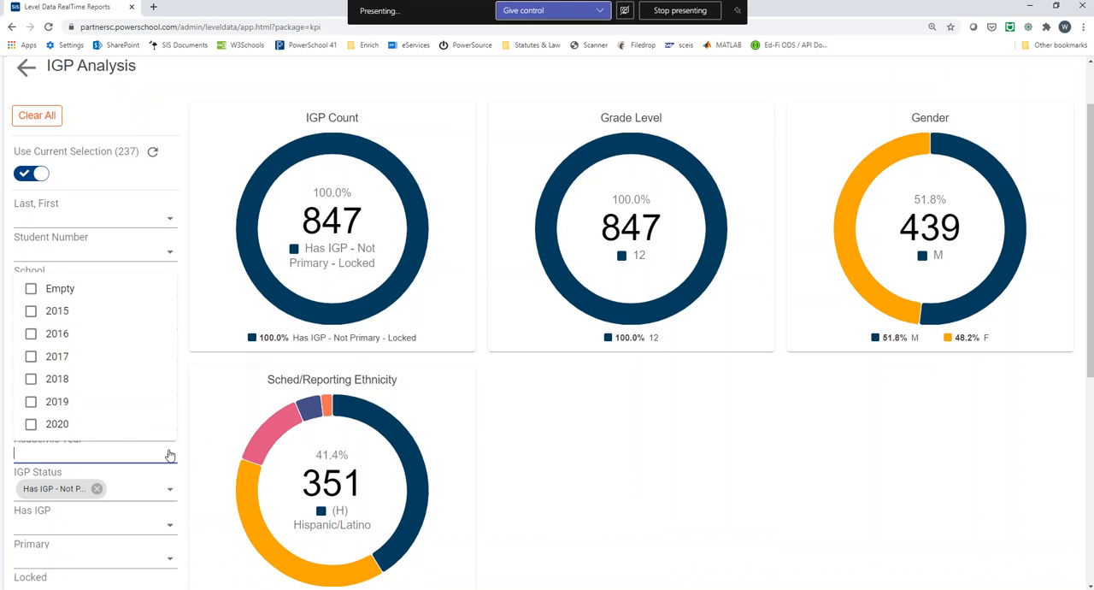
pyautogui.click(33, 426)
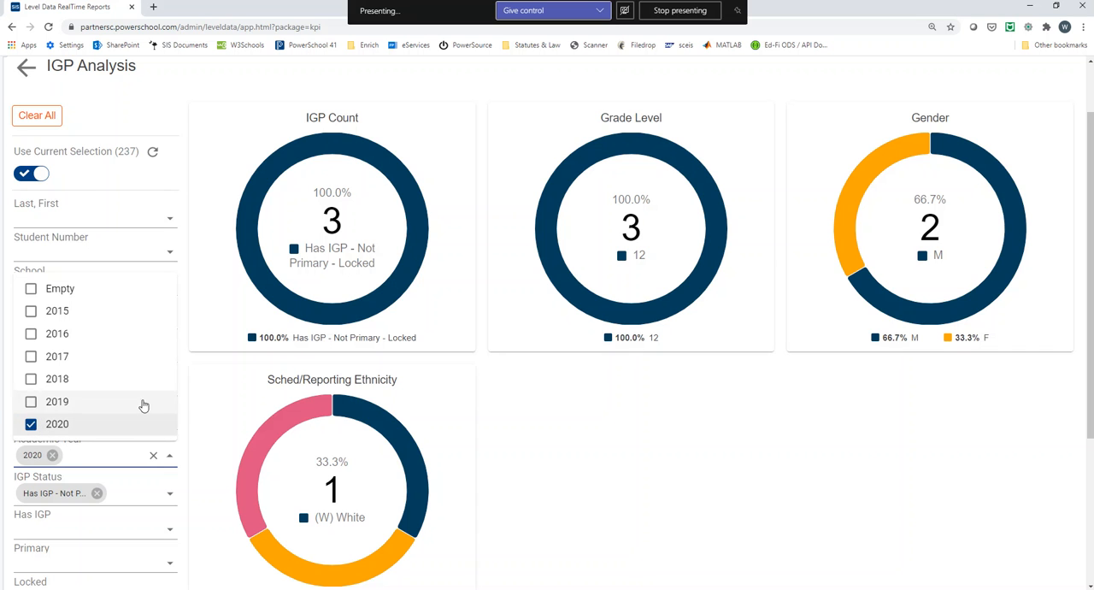
pyautogui.click(192, 360)
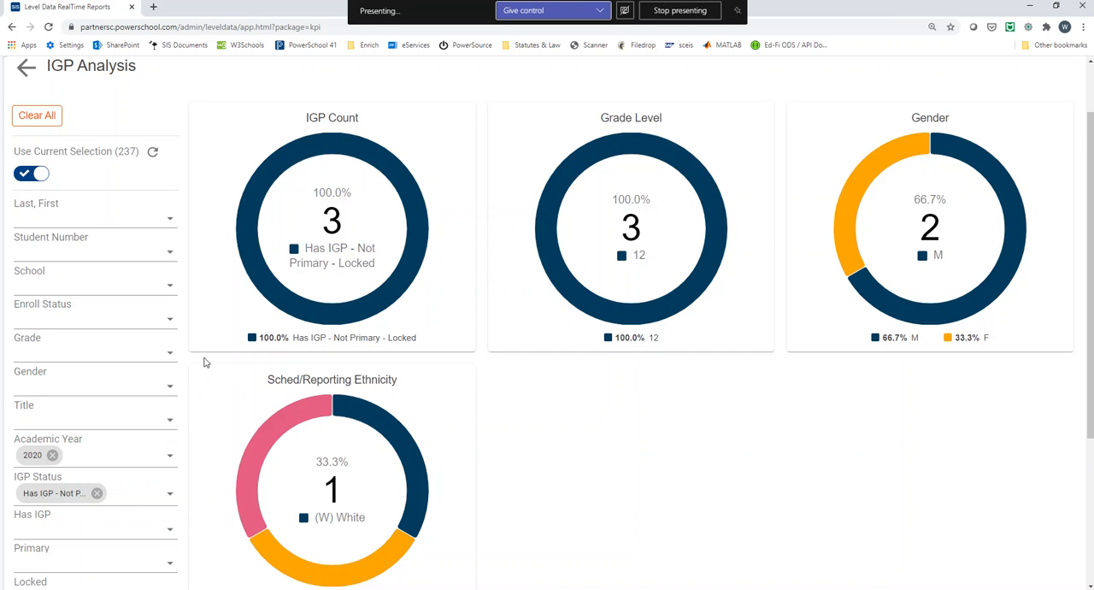
pyautogui.scroll(-1, 204, 361)
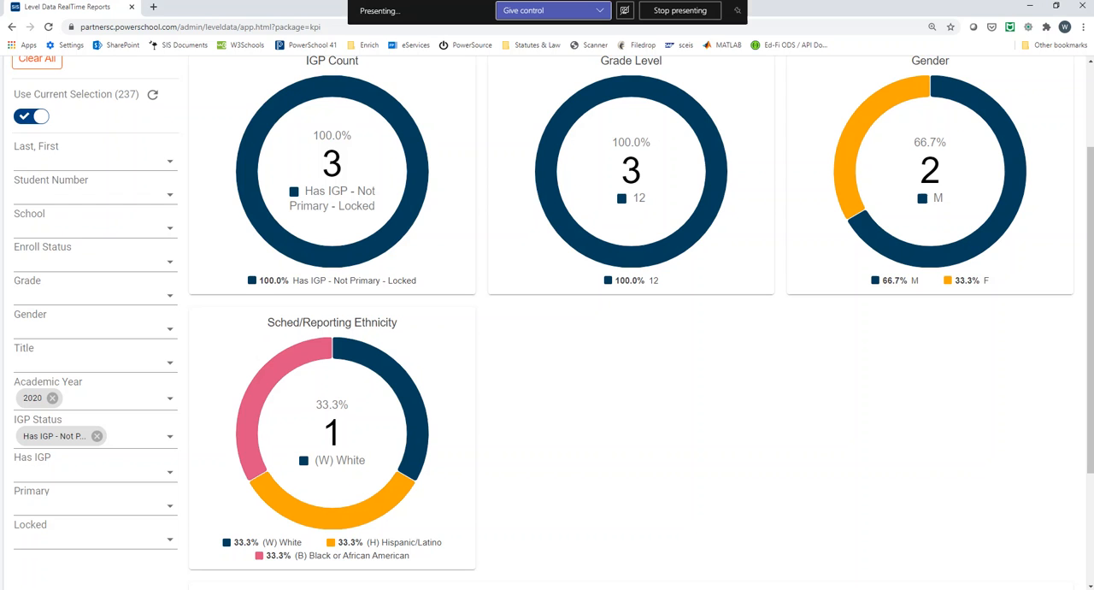